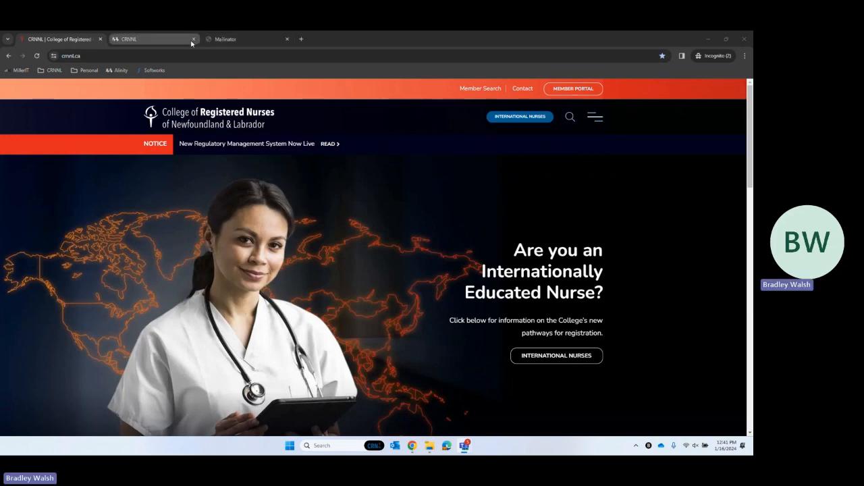
- Switch to the CRNNL portal tab and log in with the registrant's credentials
left_click(164, 39)
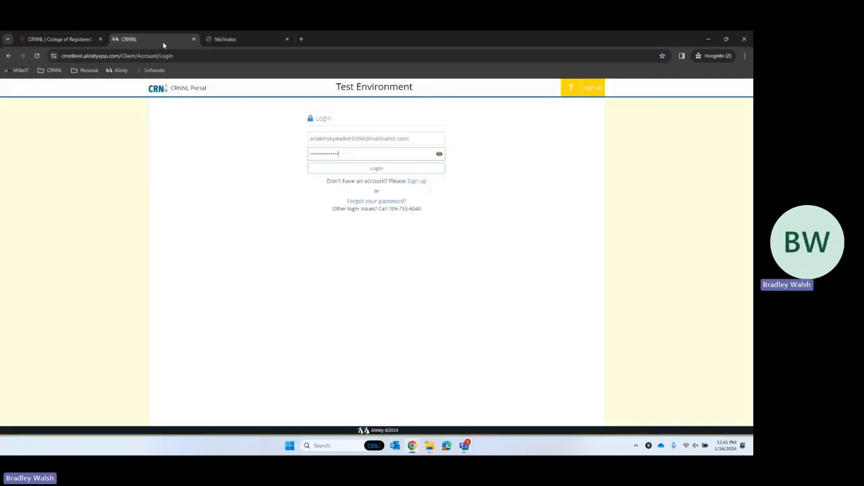
left_click(371, 169)
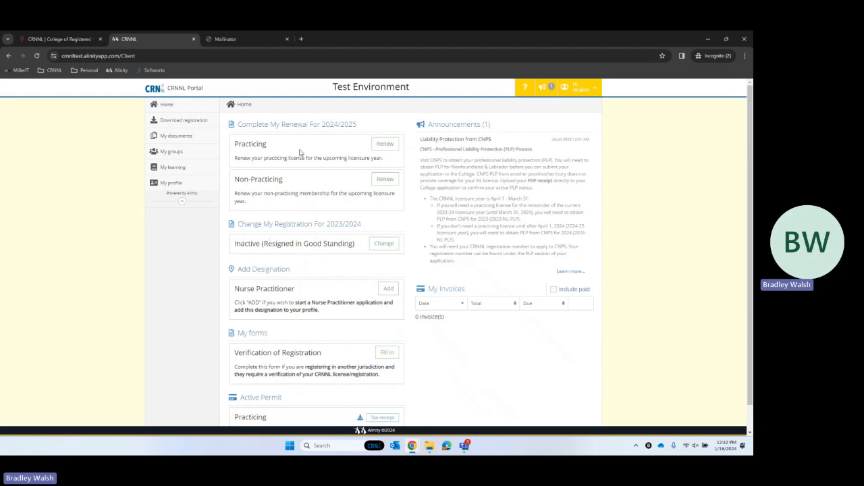
- Start the Practicing 2024/2025 renewal and continue past its instructions page
left_click(385, 144)
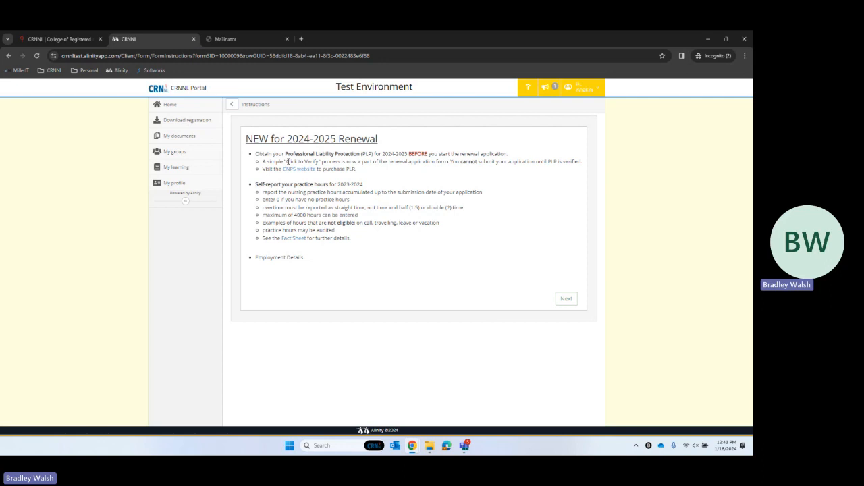
left_click(566, 300)
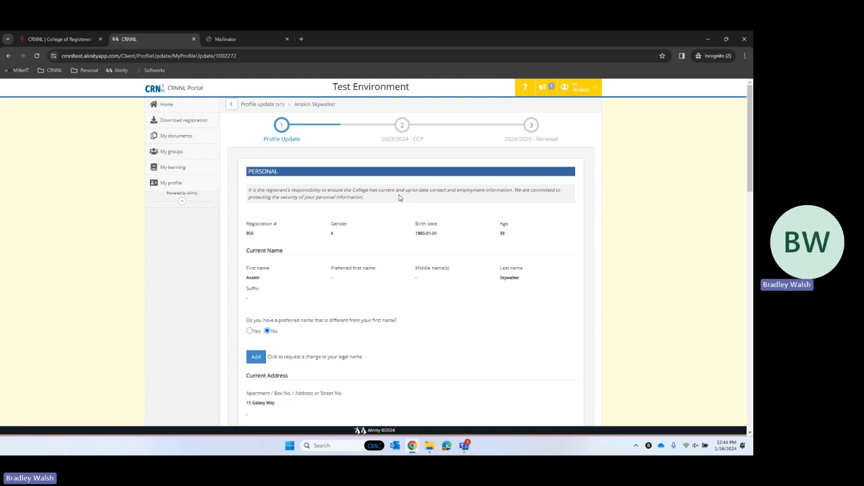
- Scroll down the Profile Update form to the Education section
scroll(395, 200, "down", 2)
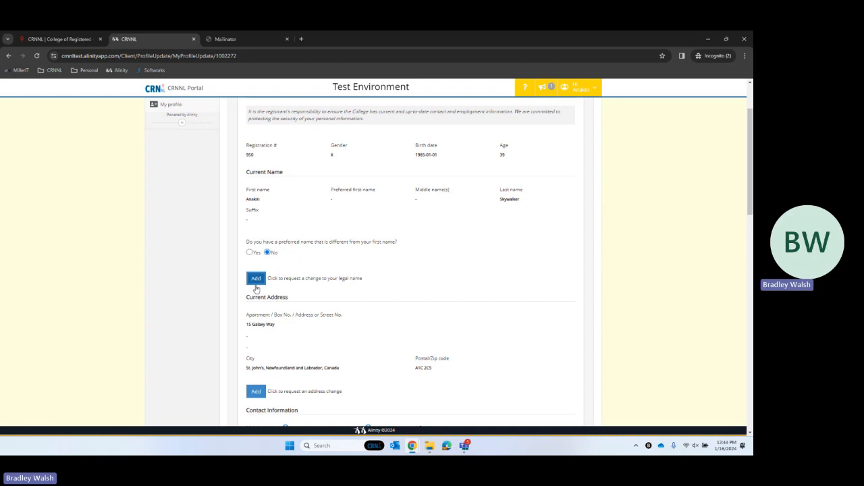
scroll(249, 291, "down", 2)
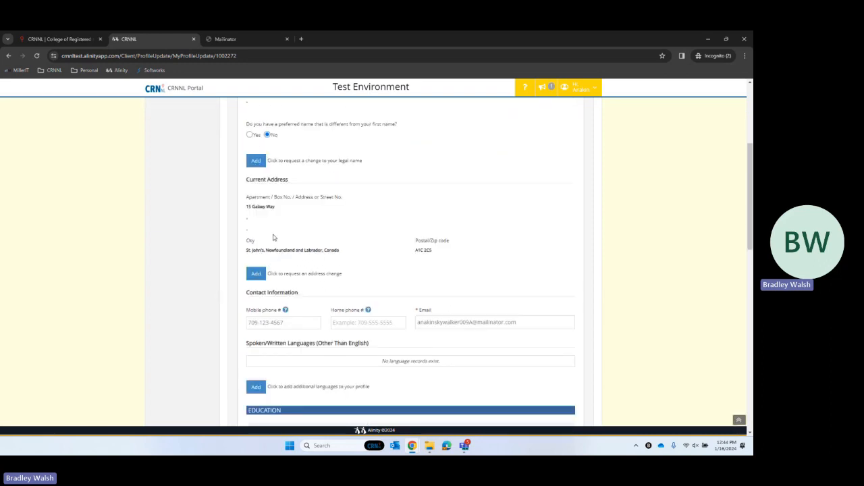
scroll(341, 293, "down", 3)
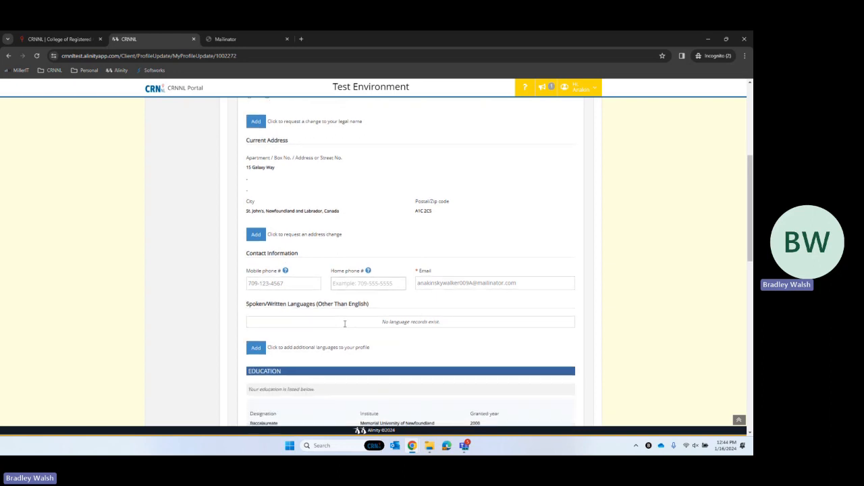
scroll(341, 293, "down", 2)
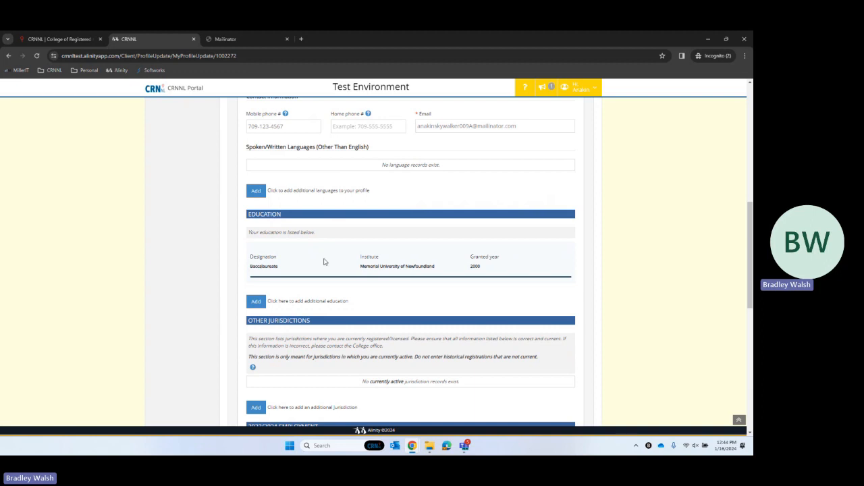
- Add an education record for a Masters from Memorial University of Newfoundland
left_click(256, 301)
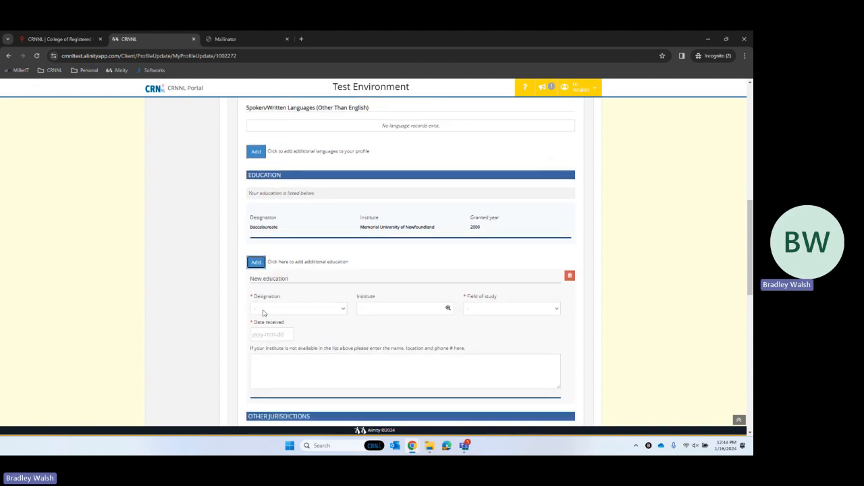
left_click(270, 312)
left_click(275, 364)
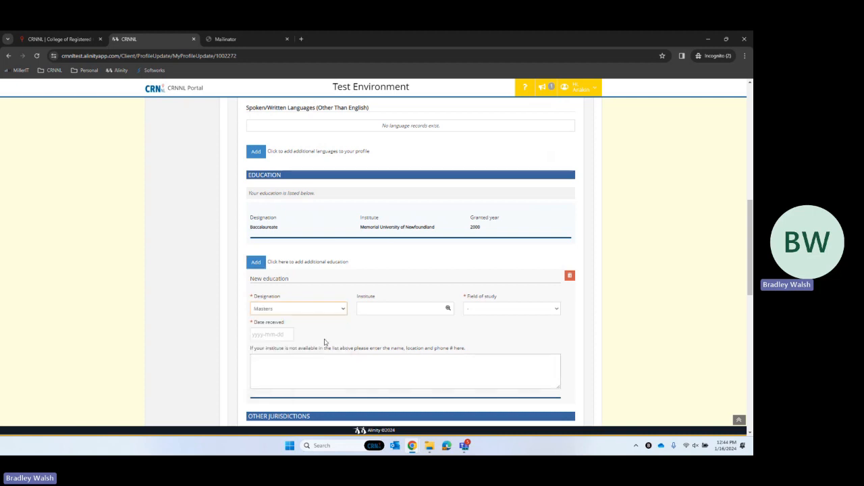
left_click(362, 309)
type("Me")
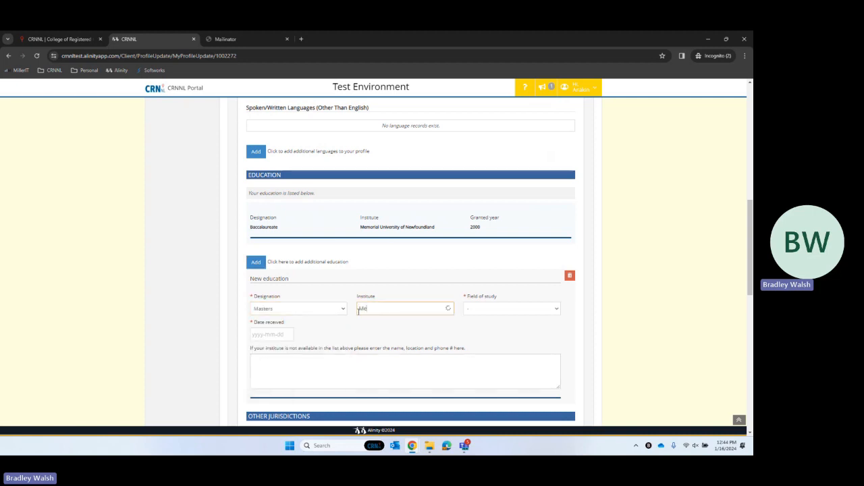
type("m")
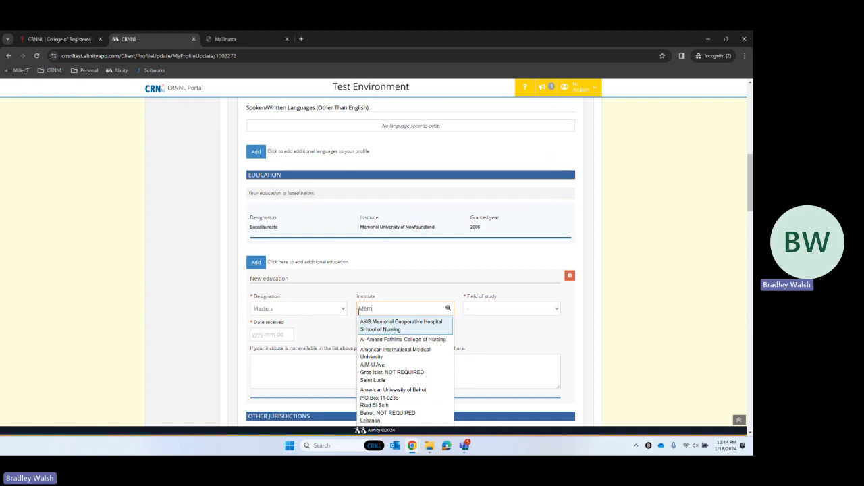
type("orial u")
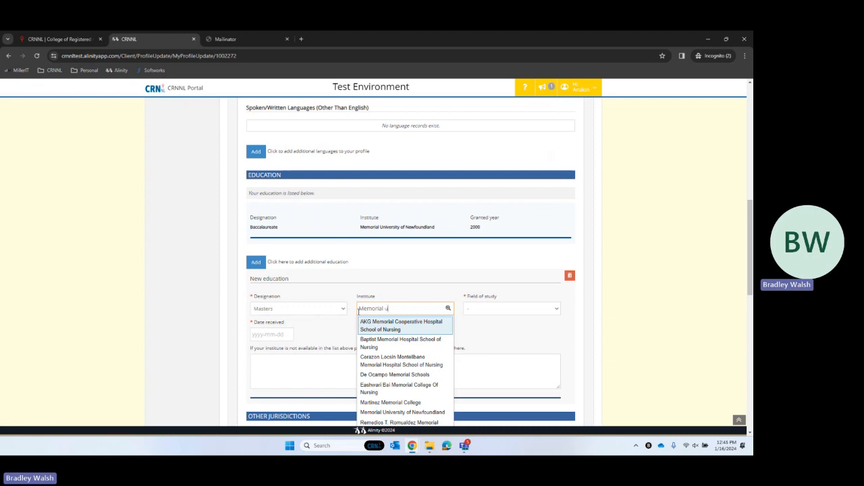
type("ni")
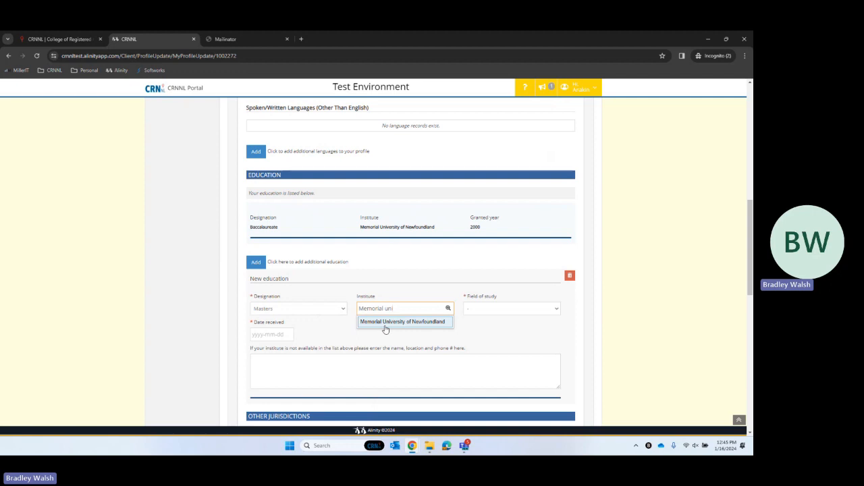
left_click(384, 329)
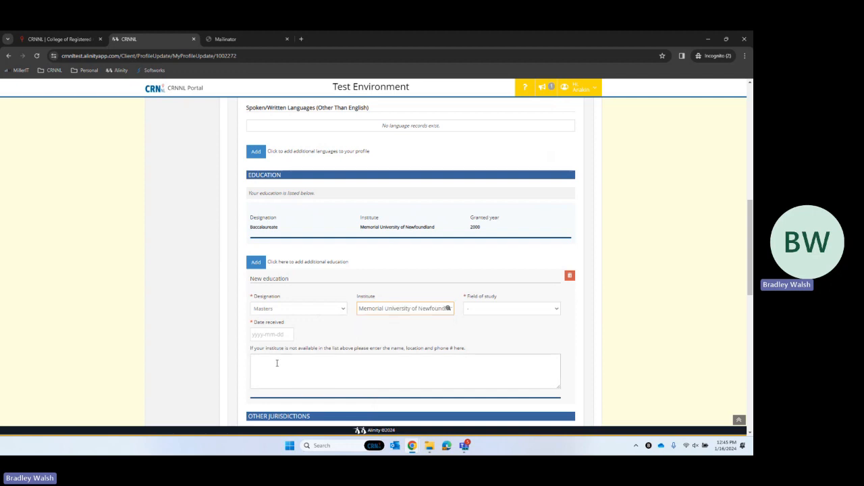
- Set the new record's field of study to Nursing and date received to 2023-06-01
left_click(494, 311)
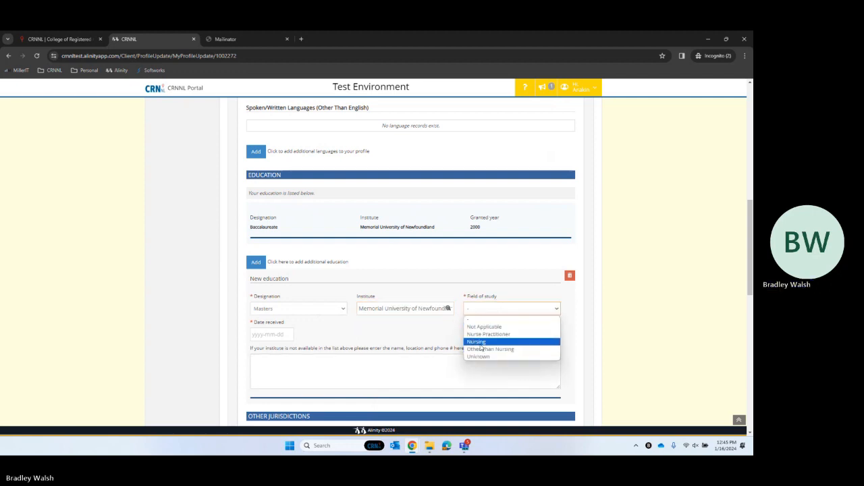
left_click(481, 343)
scroll(472, 346, "down", 2)
left_click(268, 218)
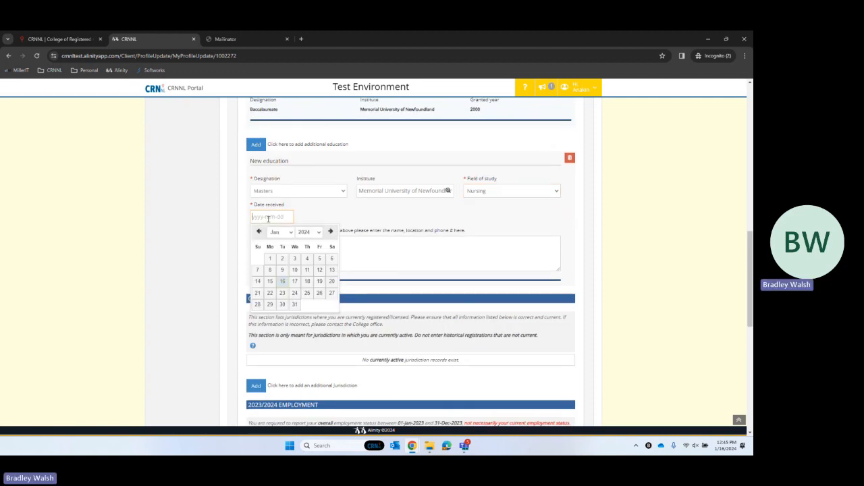
type("2023-06-01")
left_click(412, 239)
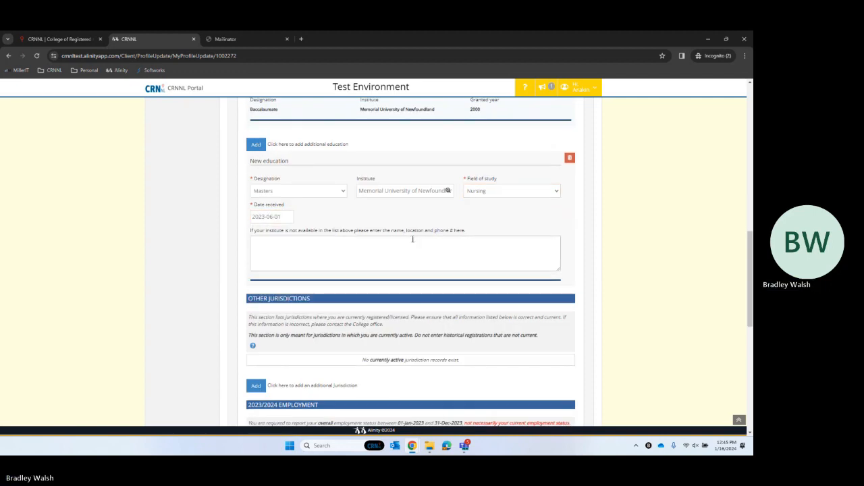
scroll(285, 270, "down", 3)
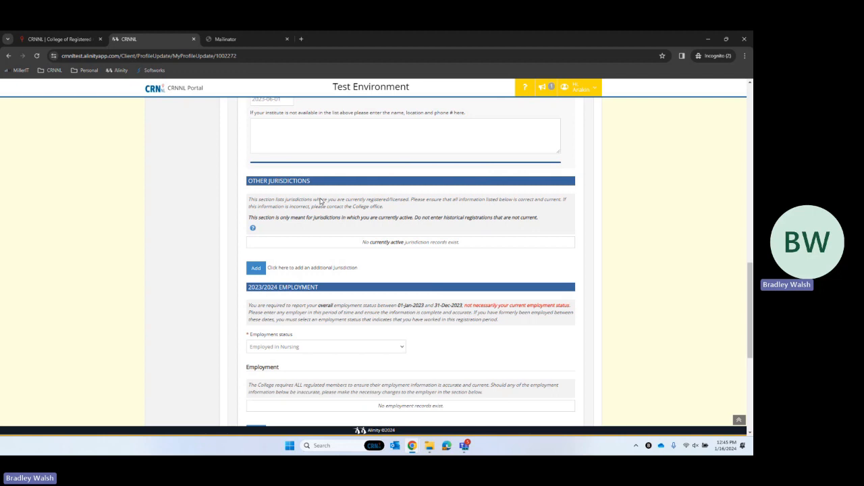
- Add an other-jurisdiction record with its registration number, regulatory body NSCN, effective 2023-10-01
left_click(258, 269)
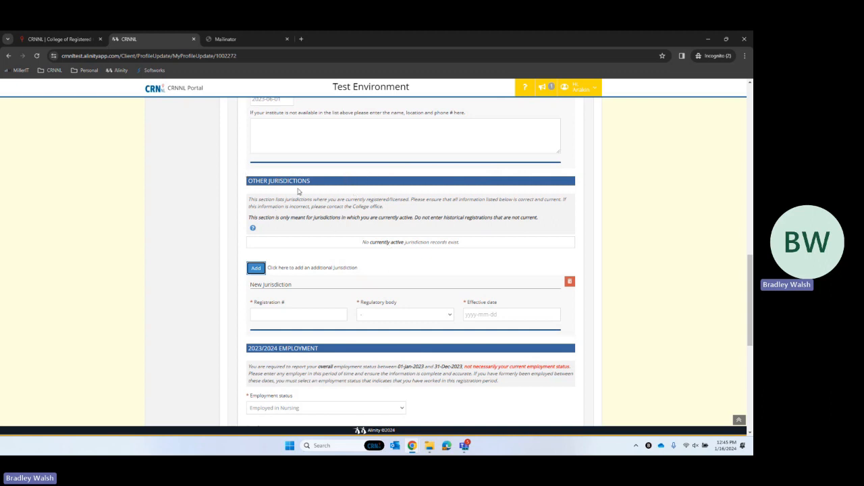
scroll(290, 257, "down", 1)
left_click(277, 274)
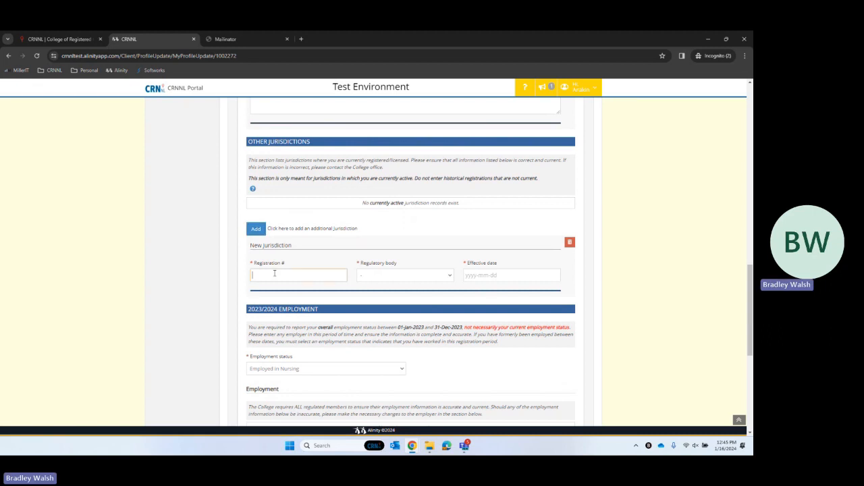
left_click(380, 280)
left_click(410, 301)
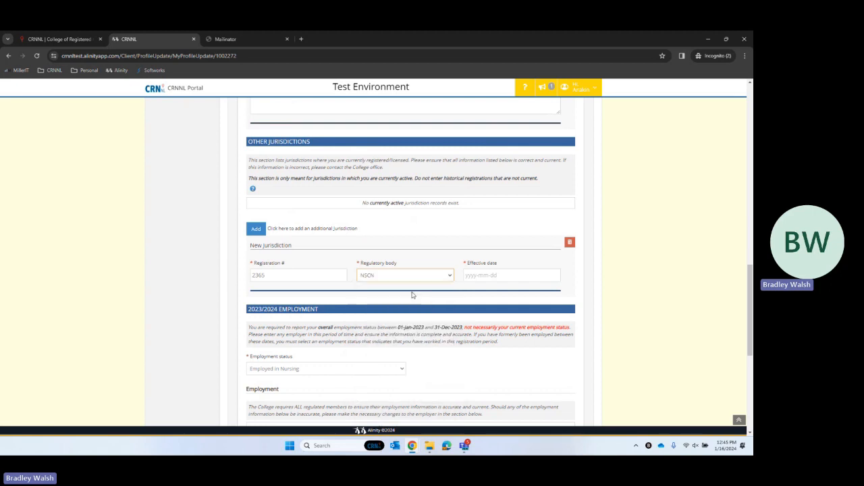
left_click(471, 273)
type("20")
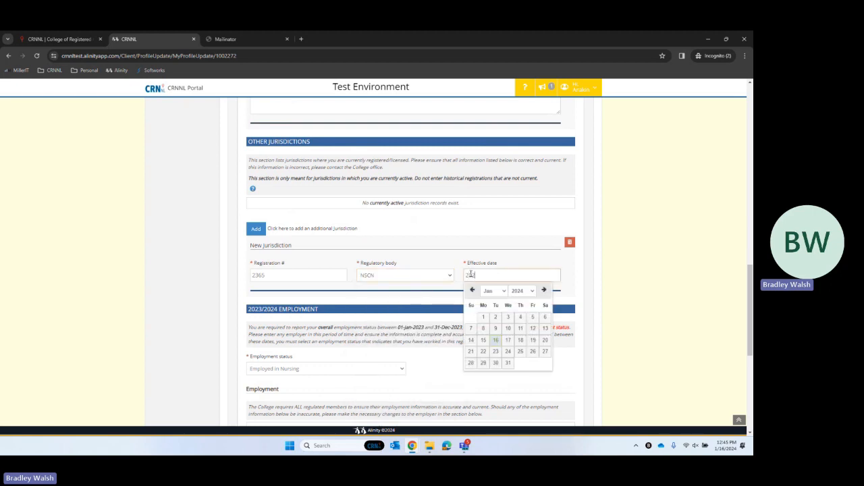
type("23-10-01")
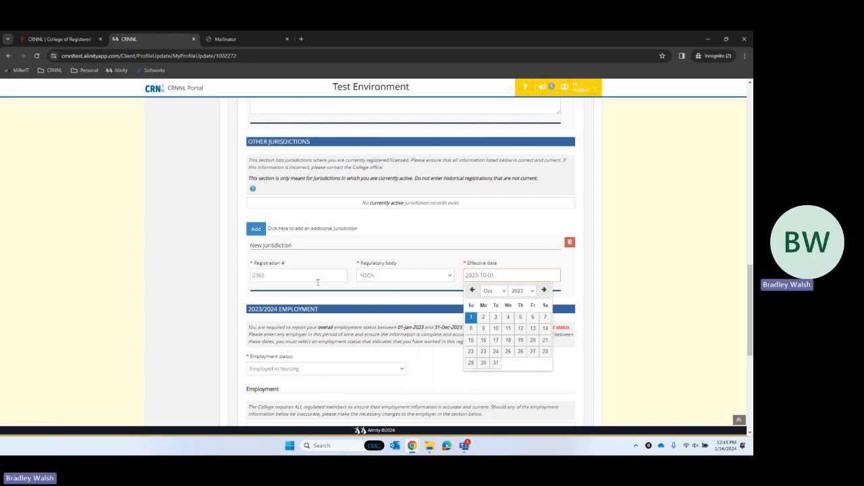
scroll(397, 287, "down", 1)
left_click(381, 257)
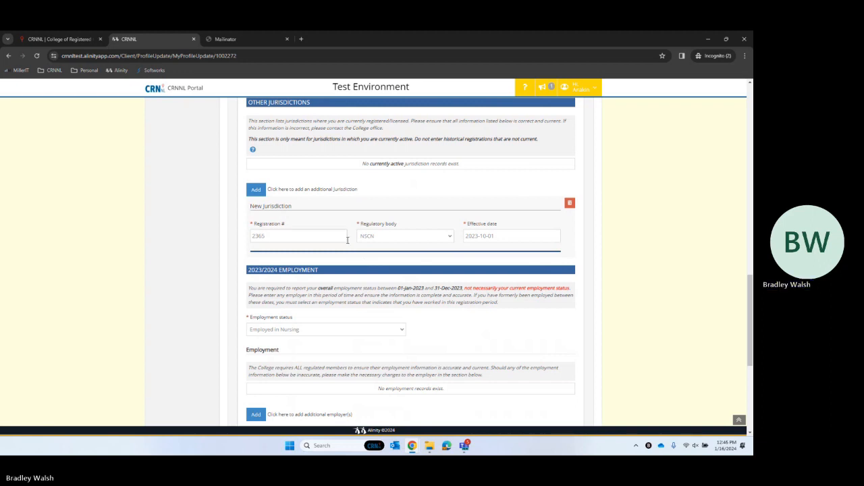
scroll(386, 195, "down", 2)
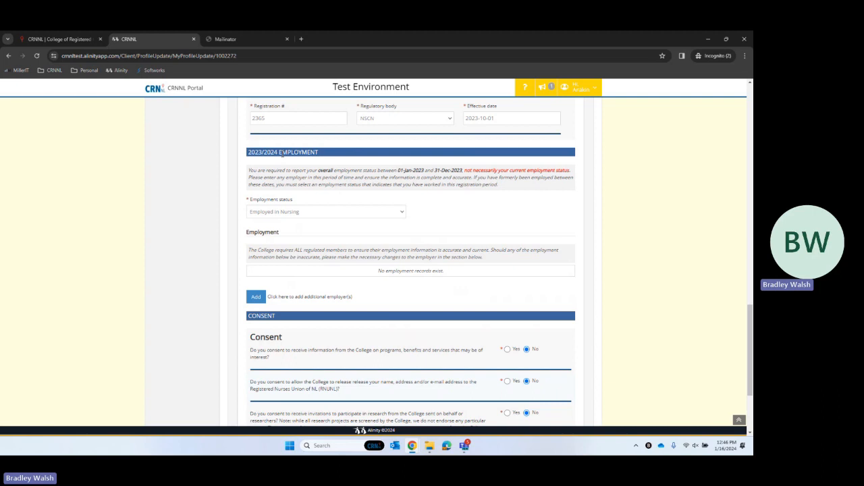
- Keep status Employed in Nursing and add employer James Paton Memorial Regional Health Centre
left_click(299, 213)
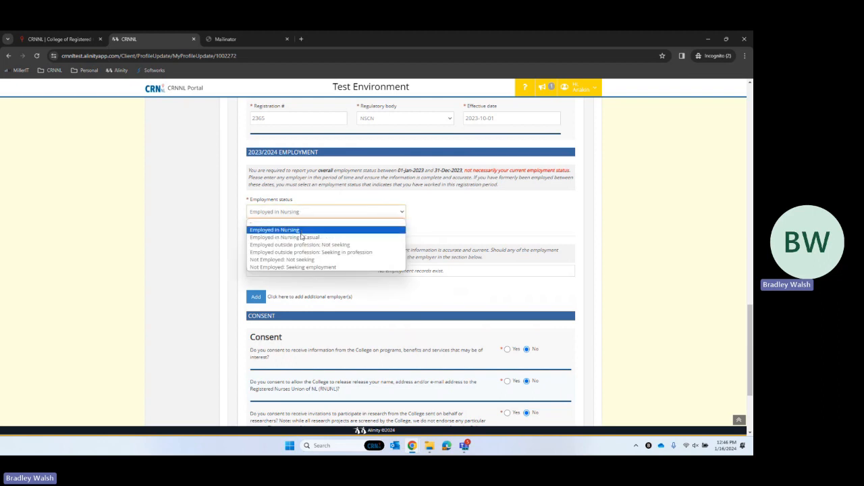
left_click(301, 233)
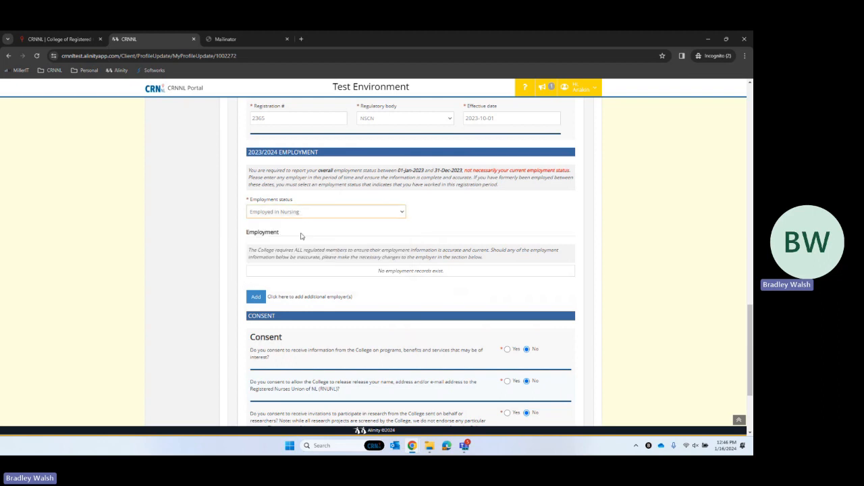
left_click(256, 298)
scroll(263, 317, "down", 2)
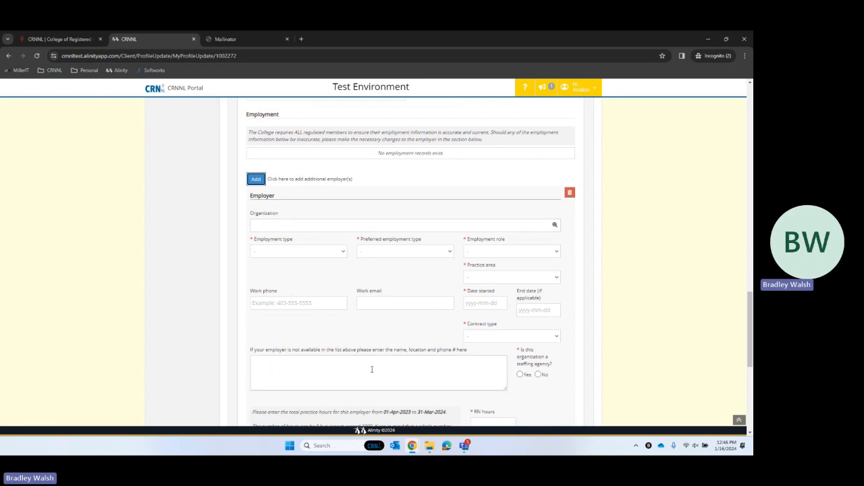
left_click(269, 223)
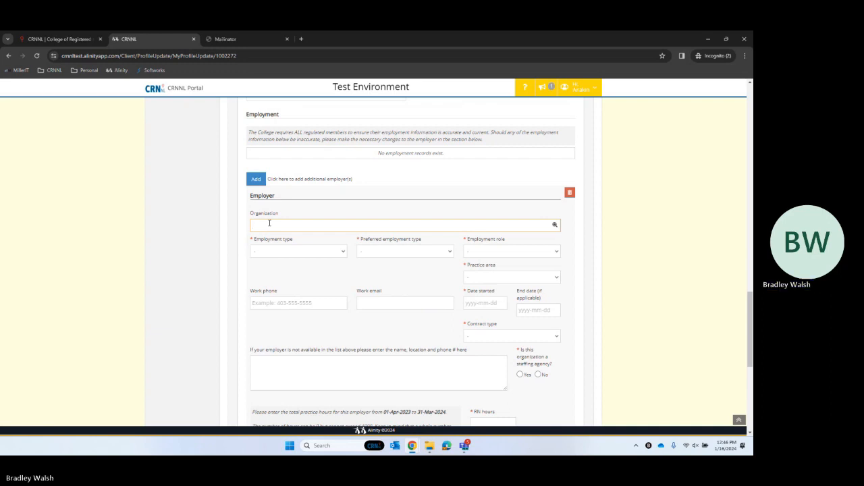
type("james")
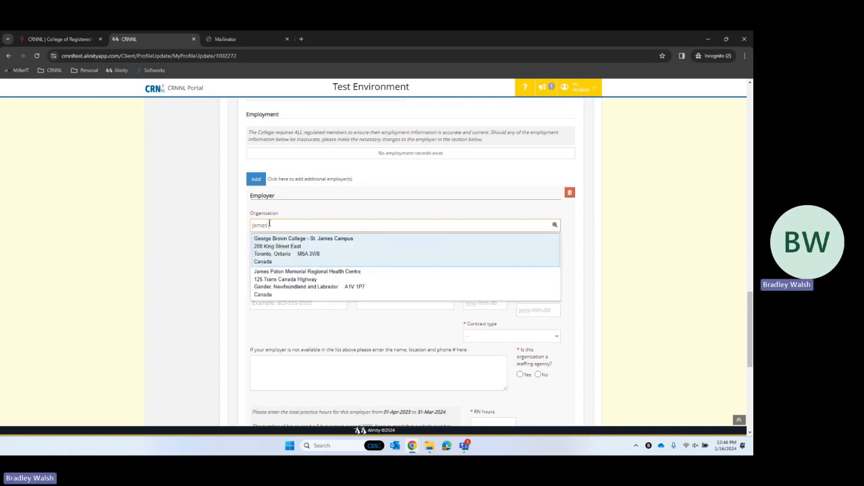
key("Down")
key("Return")
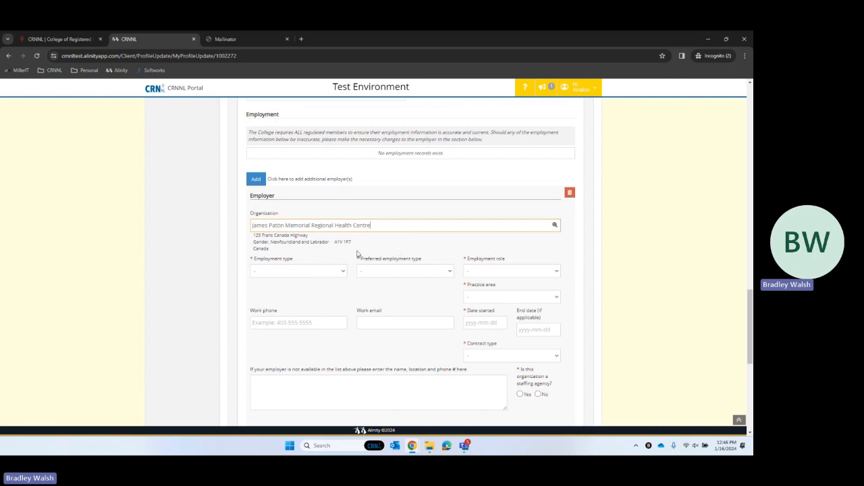
- Set Full time employment and preference, Staff Nurse role, Emergency Care, started 2023-03-31
left_click(285, 273)
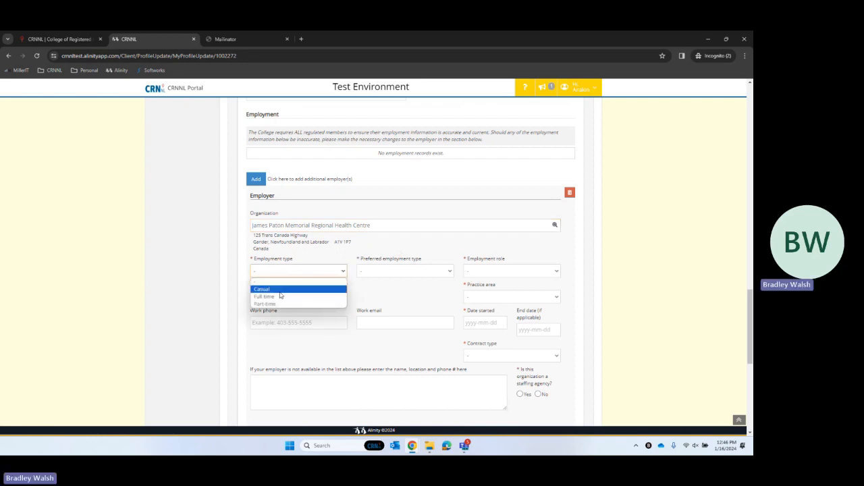
left_click(276, 299)
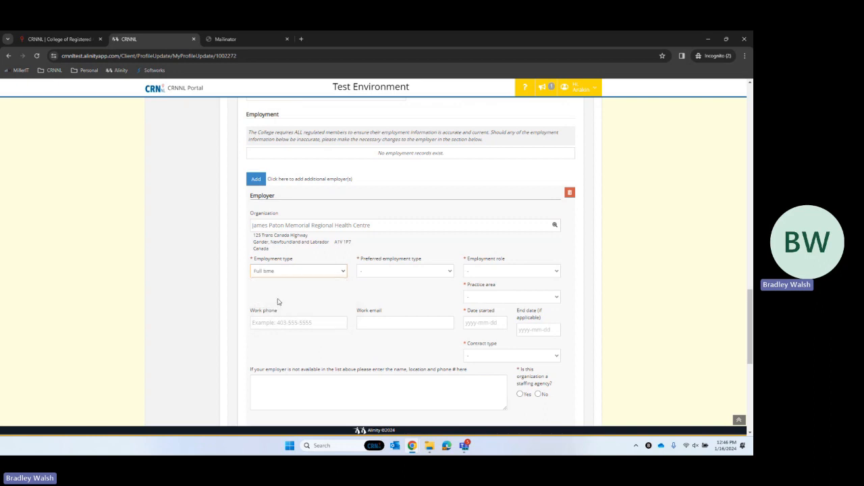
left_click(394, 273)
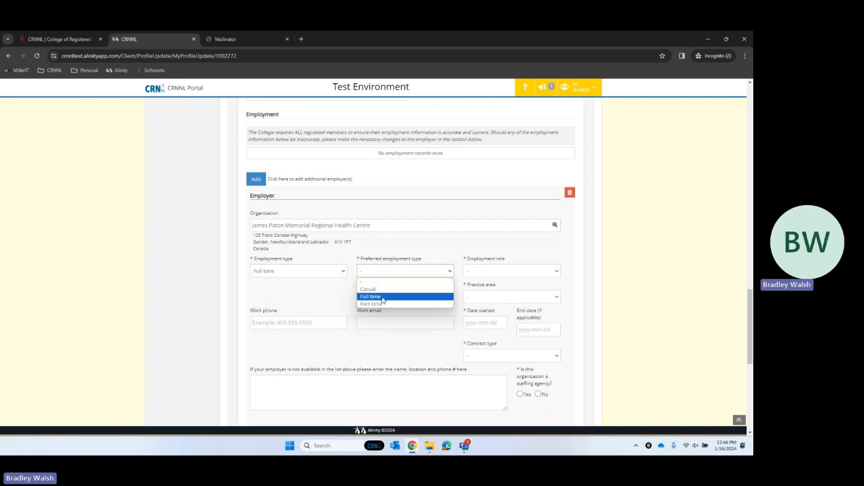
left_click(382, 299)
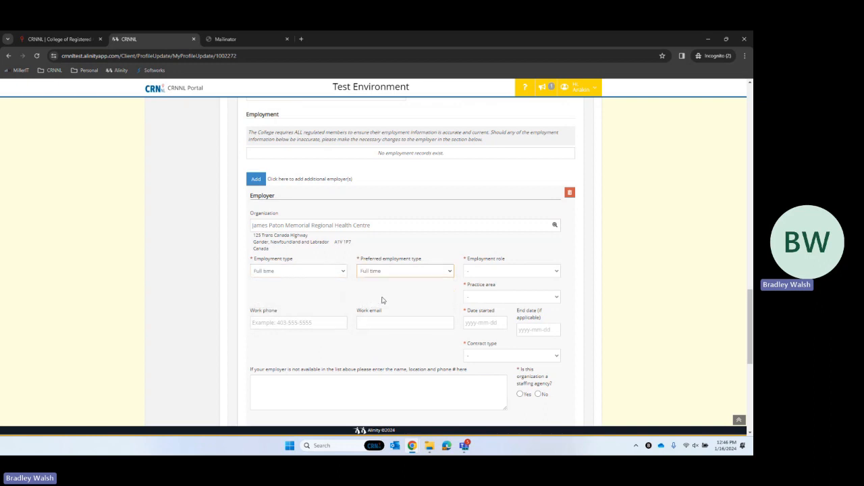
left_click(493, 272)
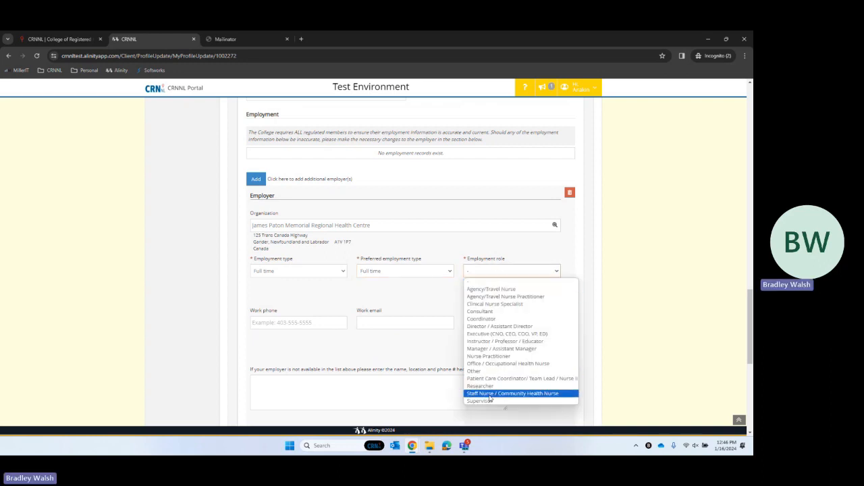
left_click(489, 394)
left_click(496, 300)
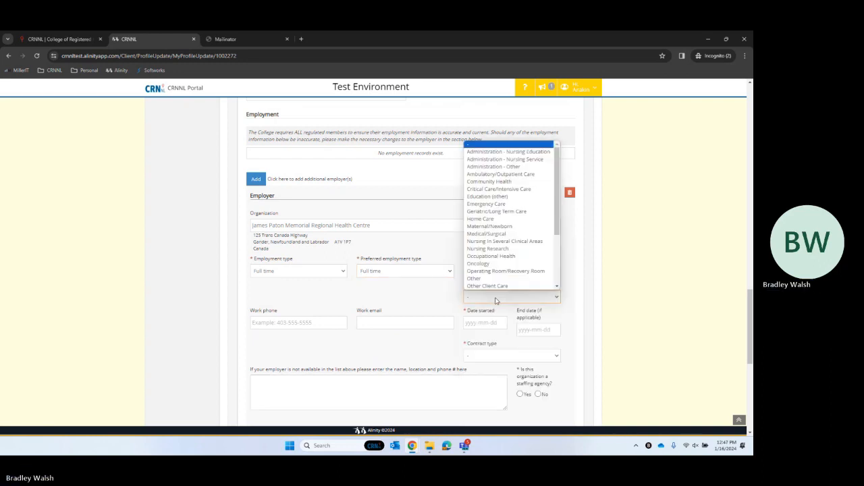
left_click(487, 206)
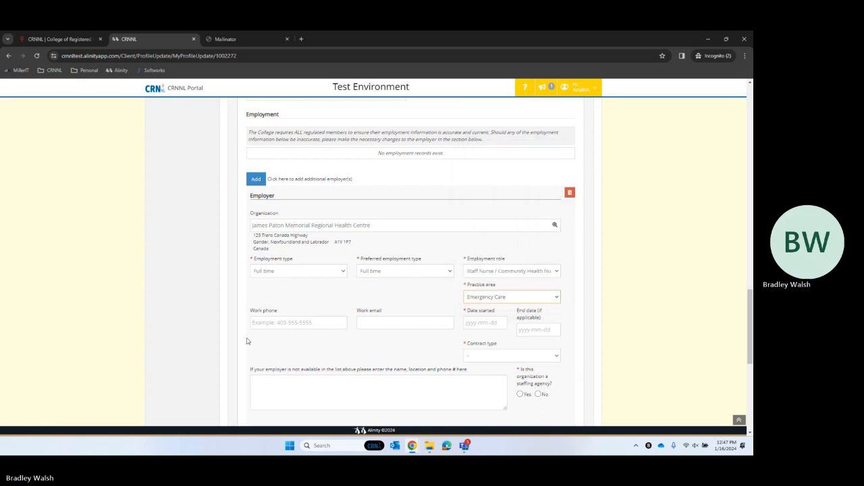
left_click(480, 322)
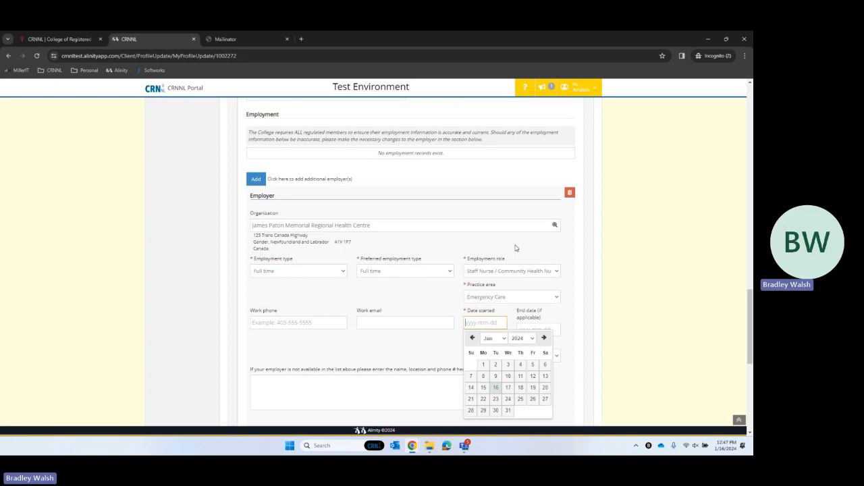
type("2023-03-31")
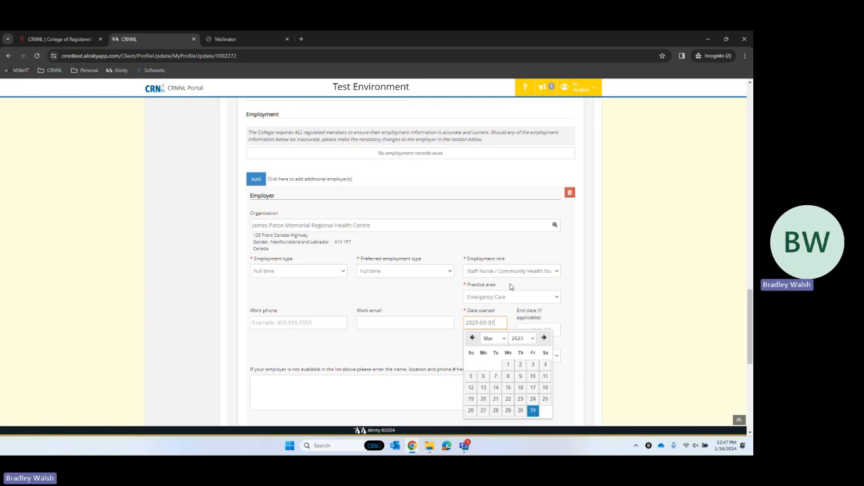
left_click(409, 293)
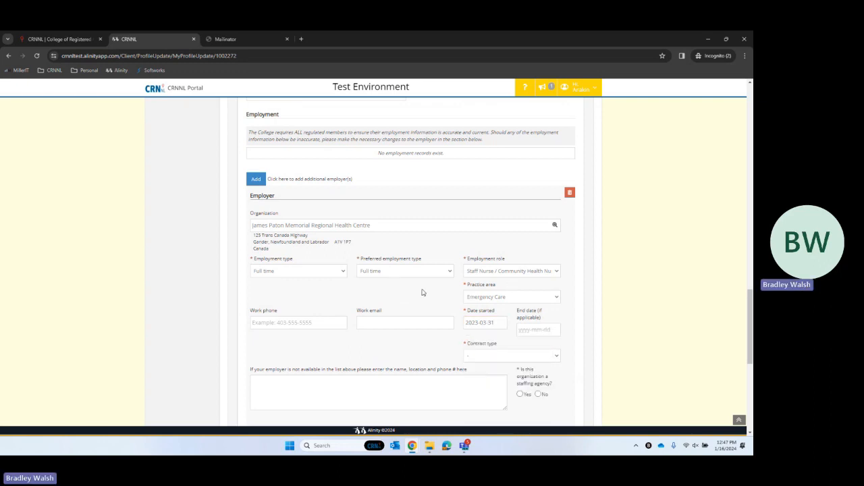
scroll(526, 313, "down", 1)
- Set contract type to Permanent employee and answer No to the staffing agency question
left_click(516, 316)
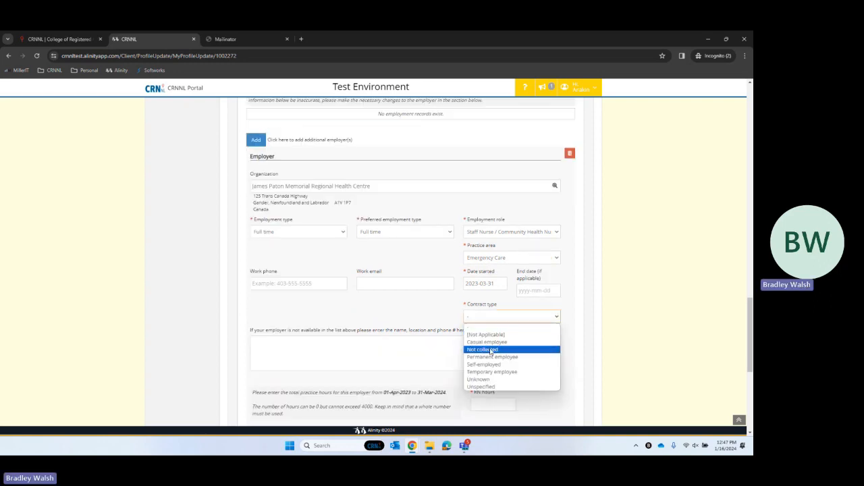
left_click(488, 360)
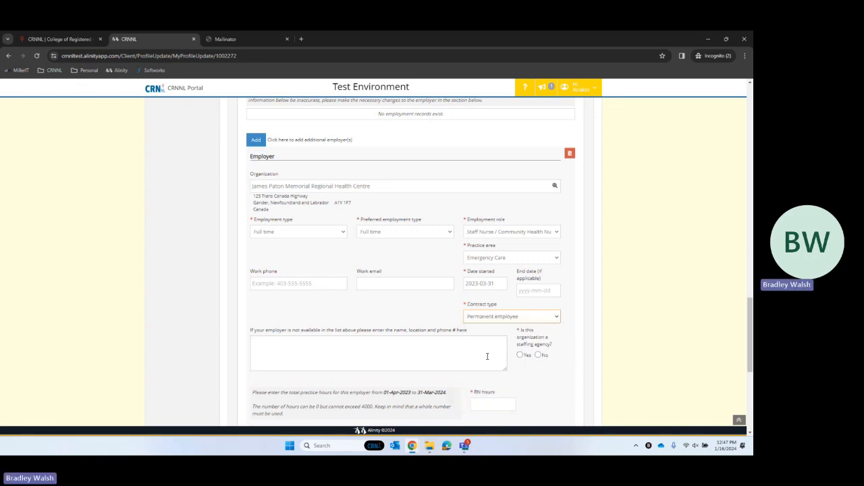
left_click(538, 356)
scroll(446, 311, "down", 2)
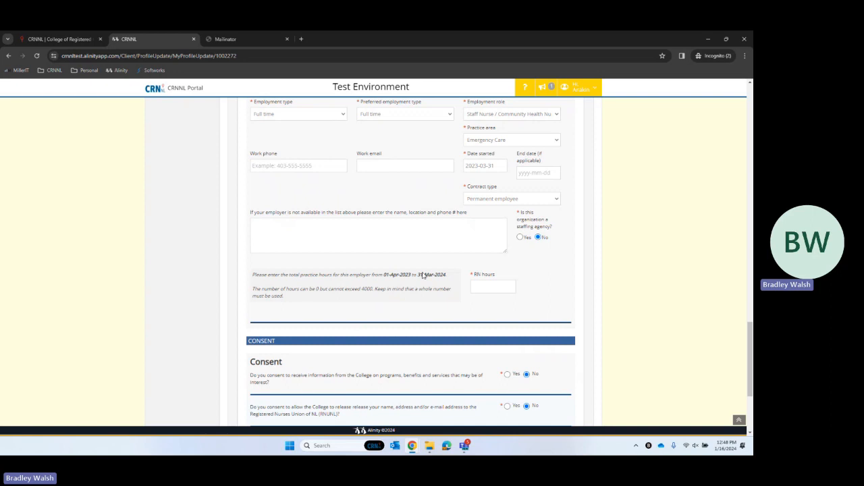
- Enter 850 RN hours for the employer and submit the profile update
left_click(490, 288)
type("850")
scroll(413, 284, "down", 2)
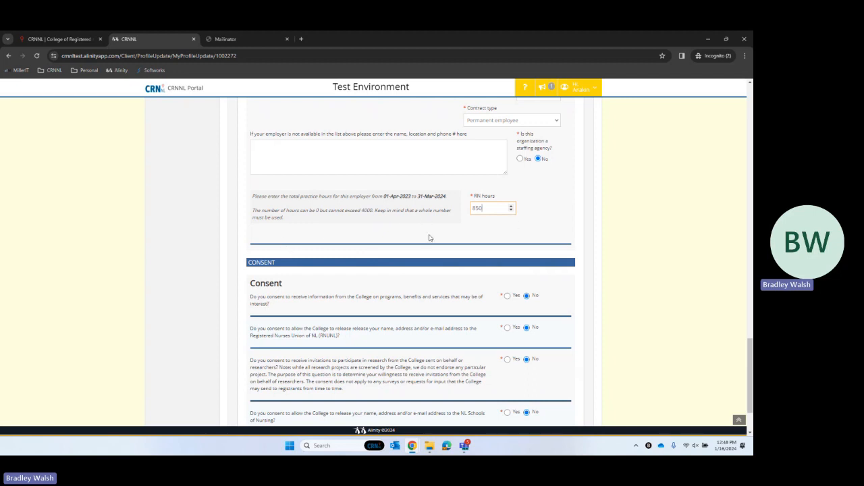
scroll(335, 247, "down", 2)
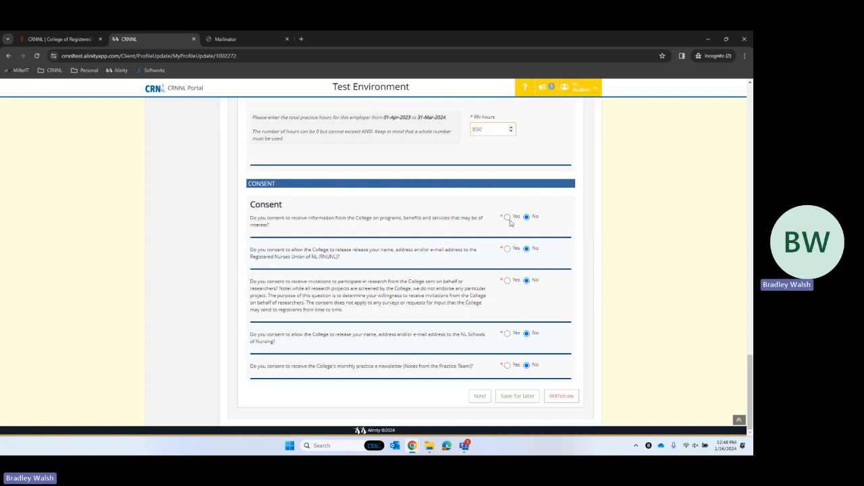
left_click(476, 399)
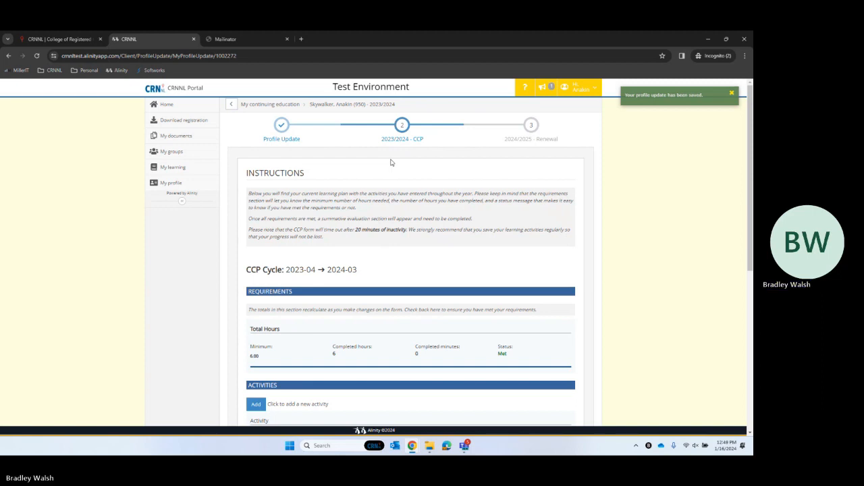
- Review the 2023/2024 CCP activity and summative evaluation, then submit the CCP form
scroll(308, 277, "down", 1)
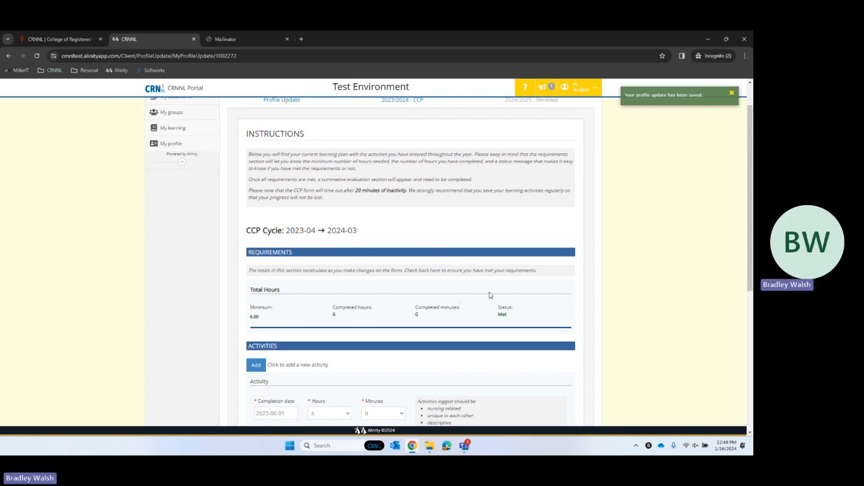
scroll(425, 254, "up", 1)
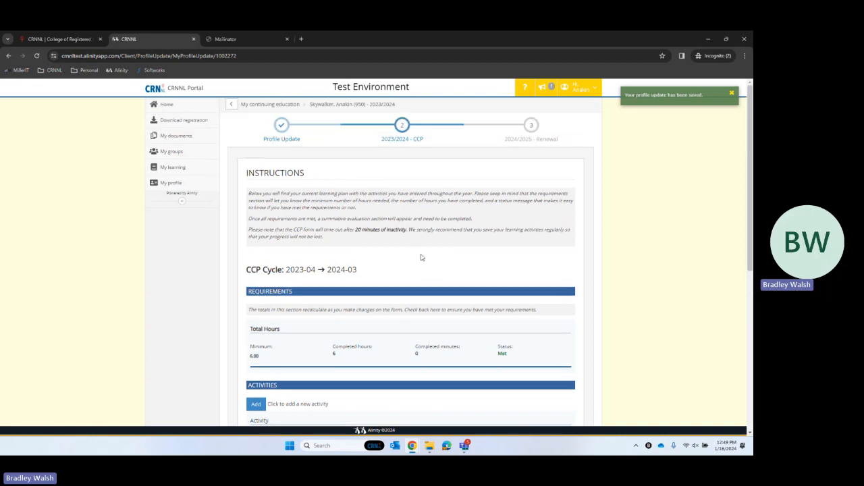
scroll(422, 256, "down", 1)
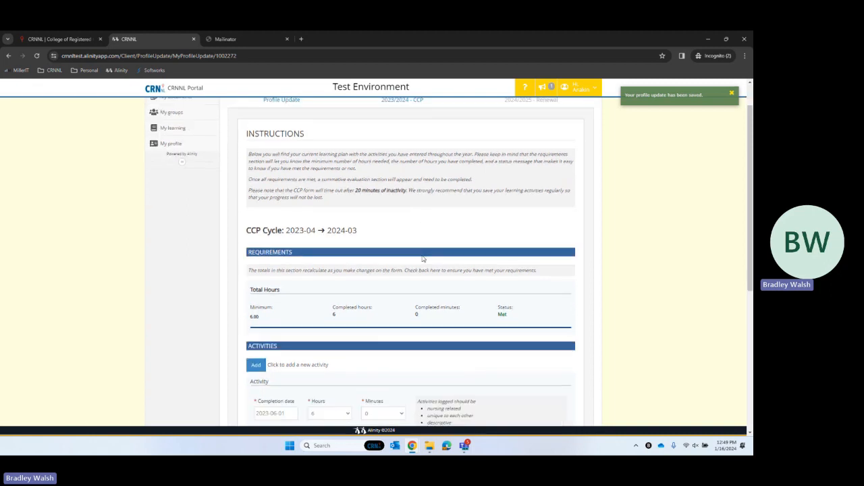
scroll(422, 259, "down", 2)
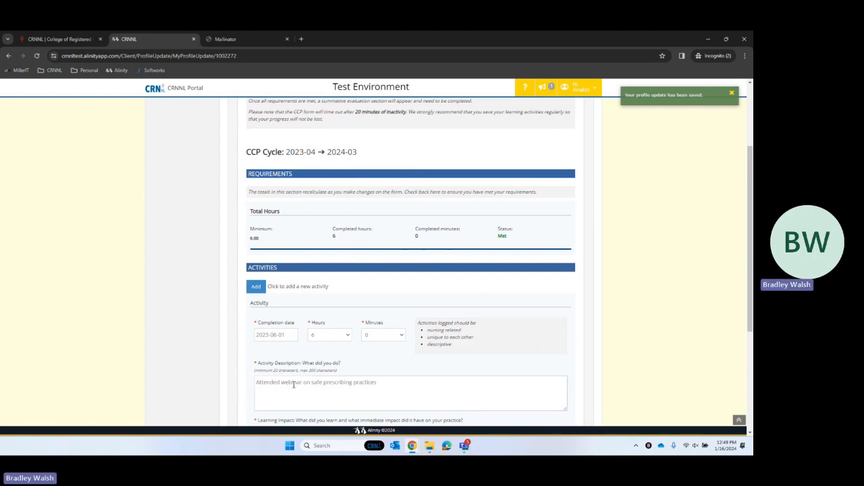
scroll(294, 384, "down", 3)
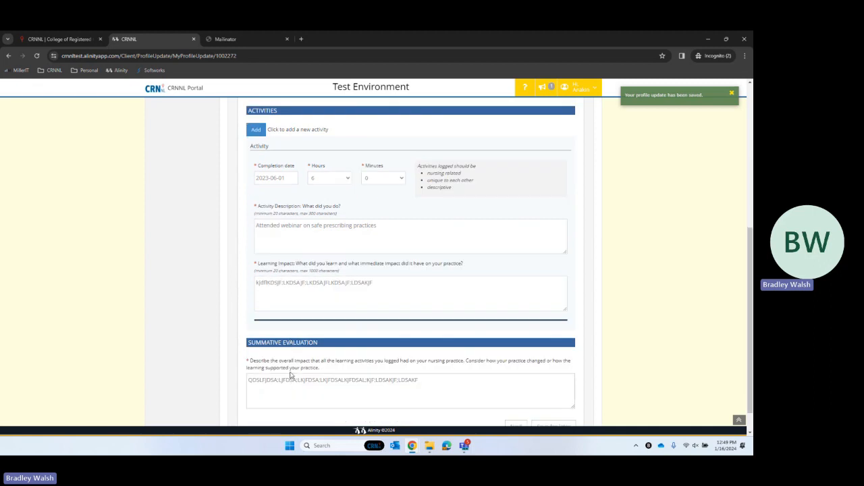
scroll(415, 357, "down", 1)
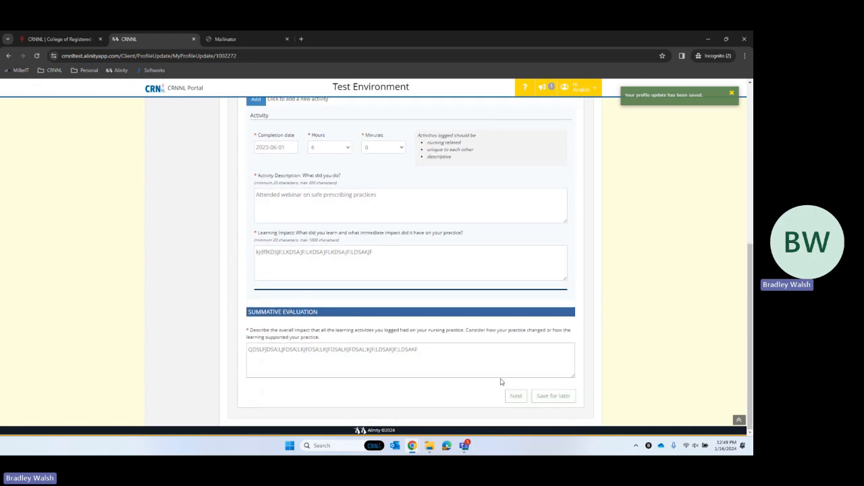
left_click(516, 396)
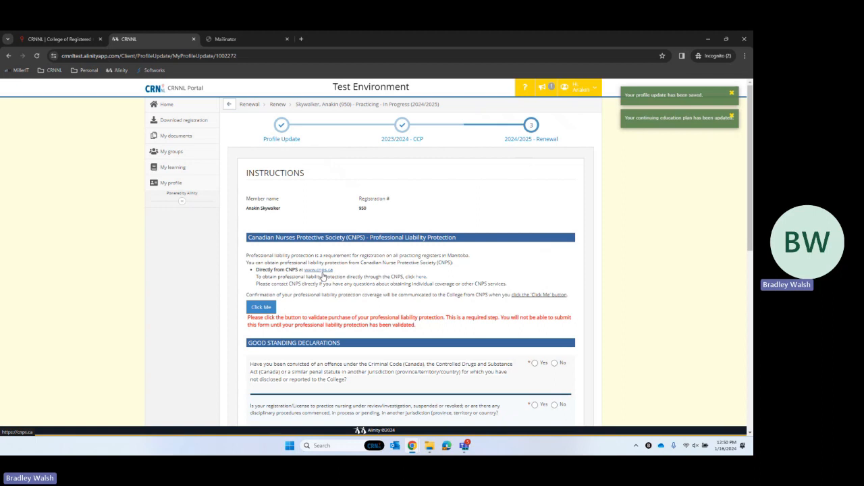
- Run the CNPS professional liability protection validation check
left_click(262, 308)
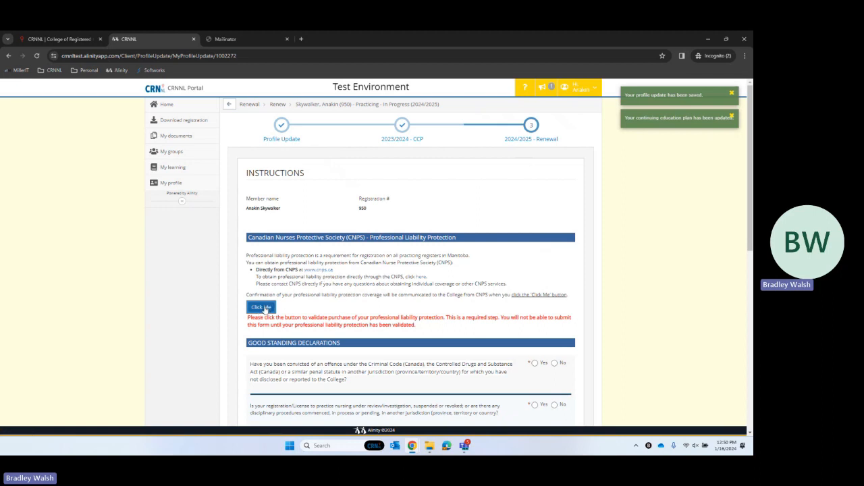
left_click(262, 308)
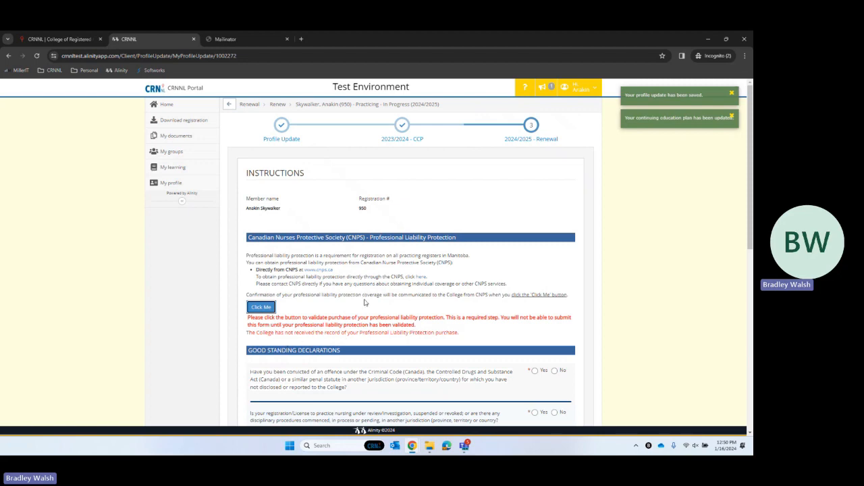
scroll(388, 300, "down", 1)
scroll(410, 293, "down", 2)
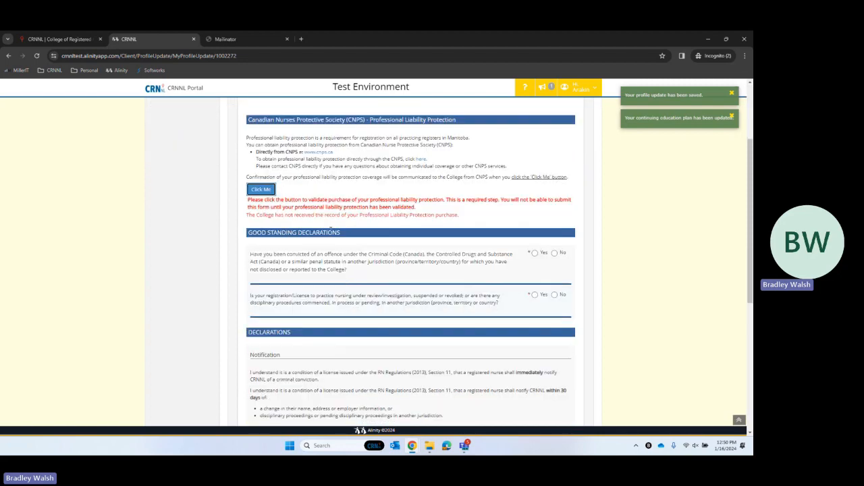
- Answer No to the criminal conviction and licence investigation good standing questions
left_click(556, 252)
left_click(556, 254)
left_click(555, 295)
scroll(386, 355, "down", 2)
scroll(383, 376, "down", 1)
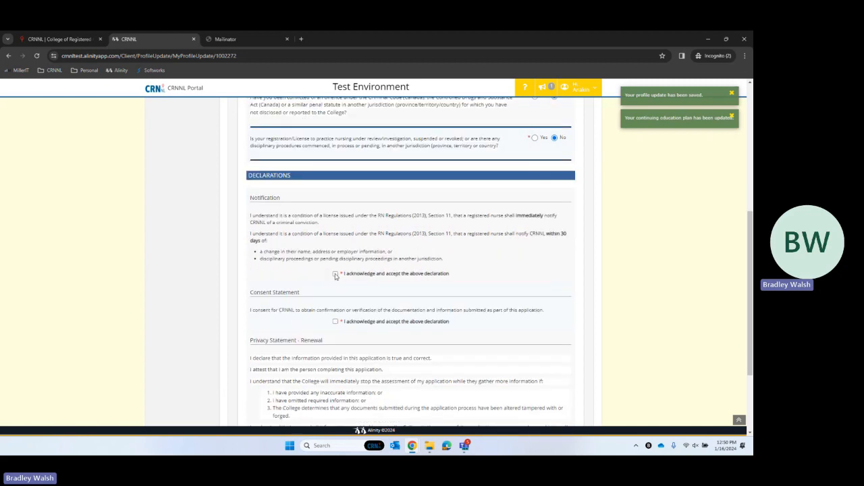
- Acknowledge the notification, consent and privacy statement declarations
left_click(336, 274)
left_click(336, 321)
scroll(349, 339, "down", 2)
left_click(336, 351)
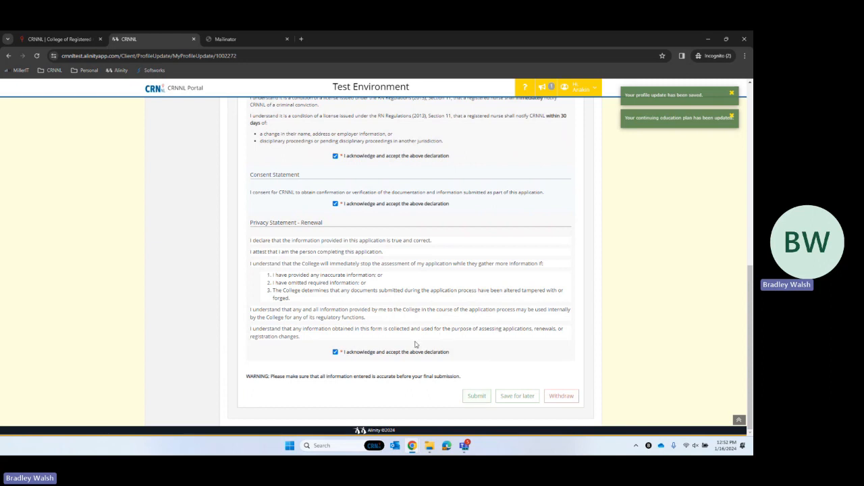
scroll(442, 338, "up", 15)
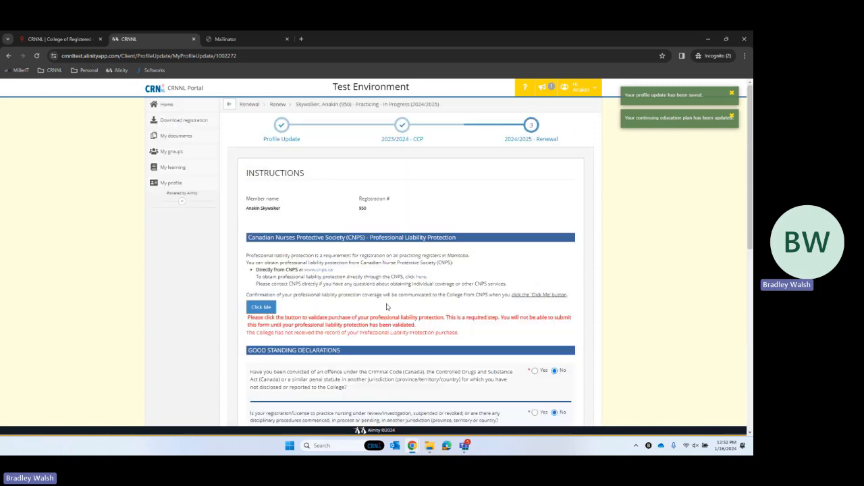
- Go back to the portal home dashboard listing Profile Update, 2023/2024 CCP and 2024/2025 Renewal
left_click(182, 110)
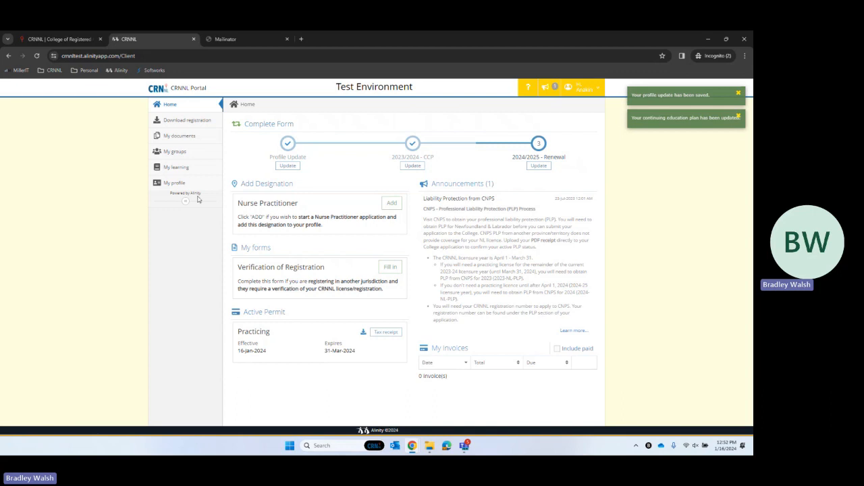
- Open the Public Directory via Member Search on crnnl.ca, checking the portal home tab in between
left_click(68, 39)
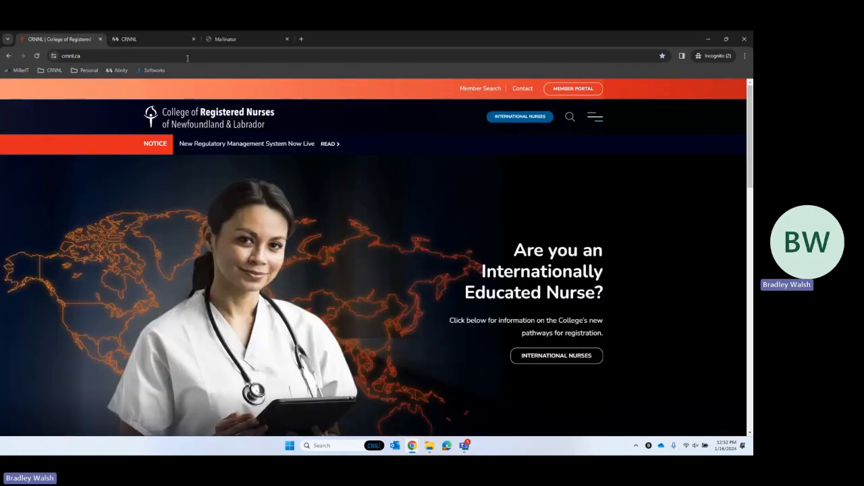
left_click(480, 91)
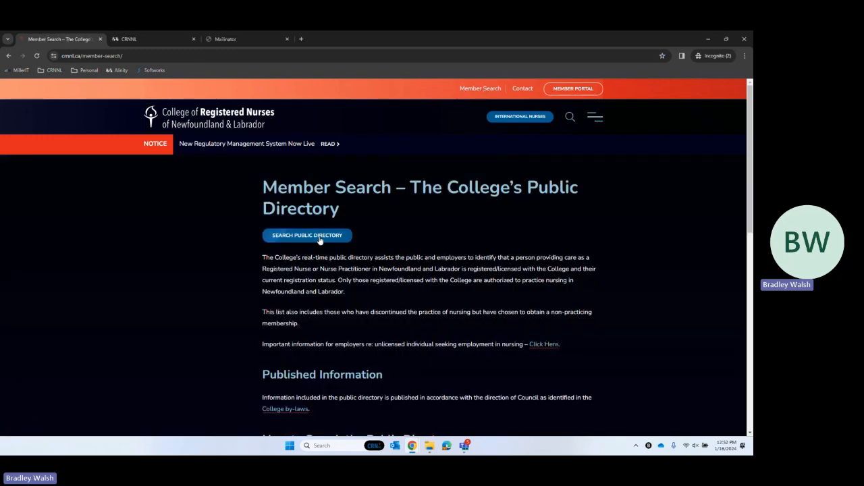
left_click(316, 236)
scroll(320, 240, "down", 1)
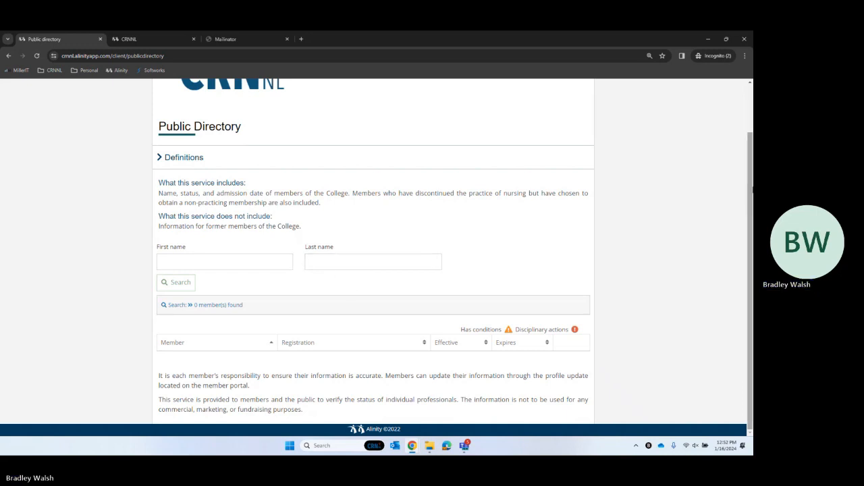
scroll(753, 194, "up", 1)
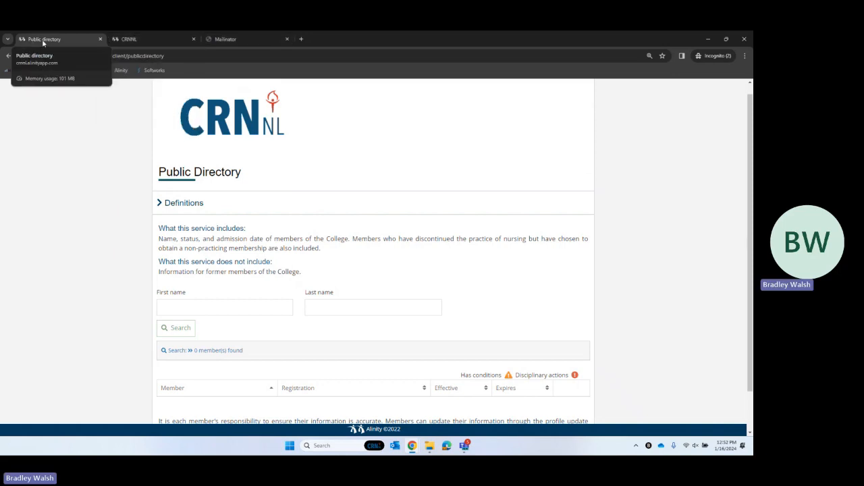
left_click(137, 39)
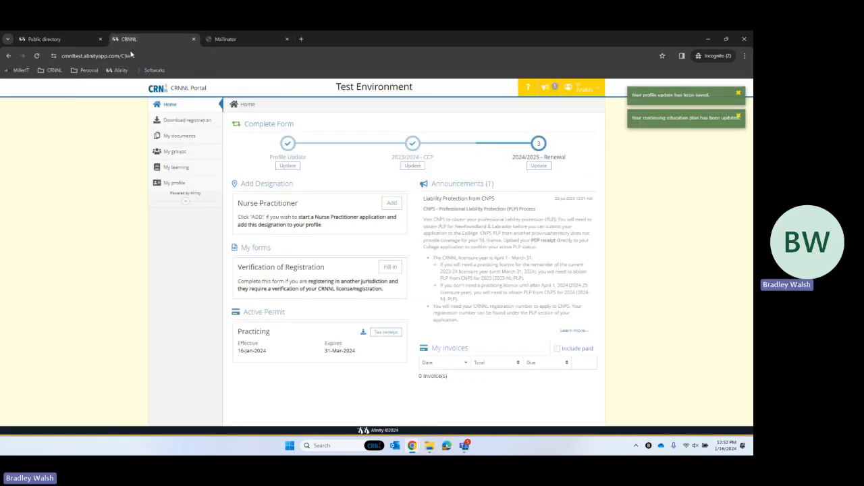
left_click(70, 40)
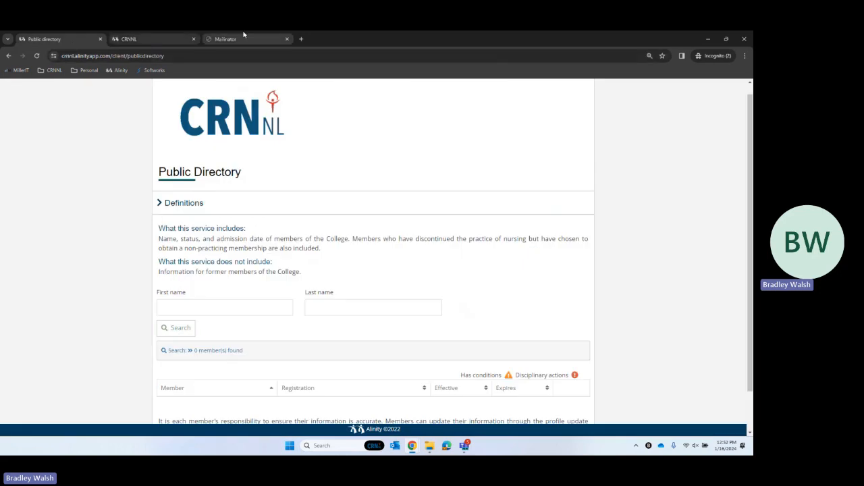